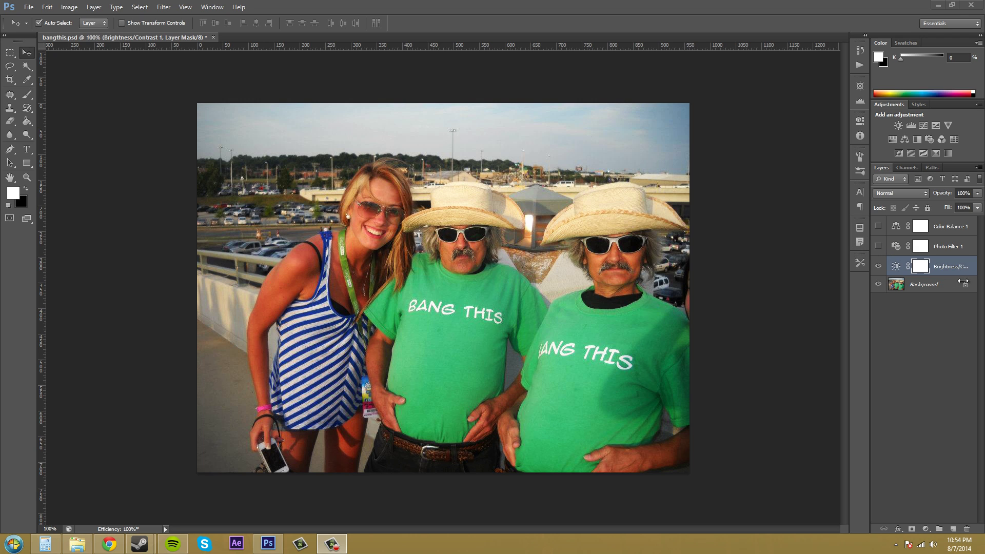
- Browse the blend mode list, keeping Normal, and consult the YouTube blending modes tutorial
left_click(933, 285)
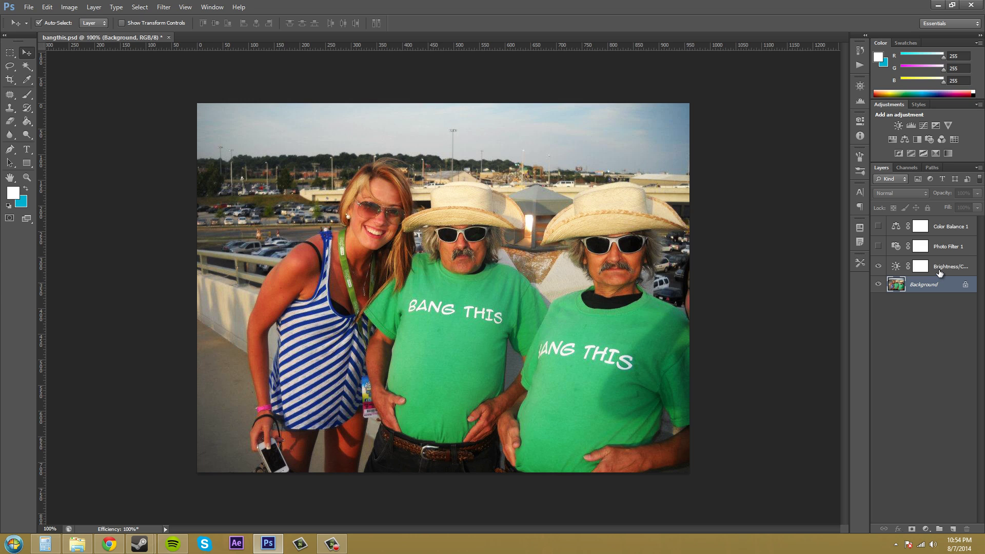
left_click(939, 273)
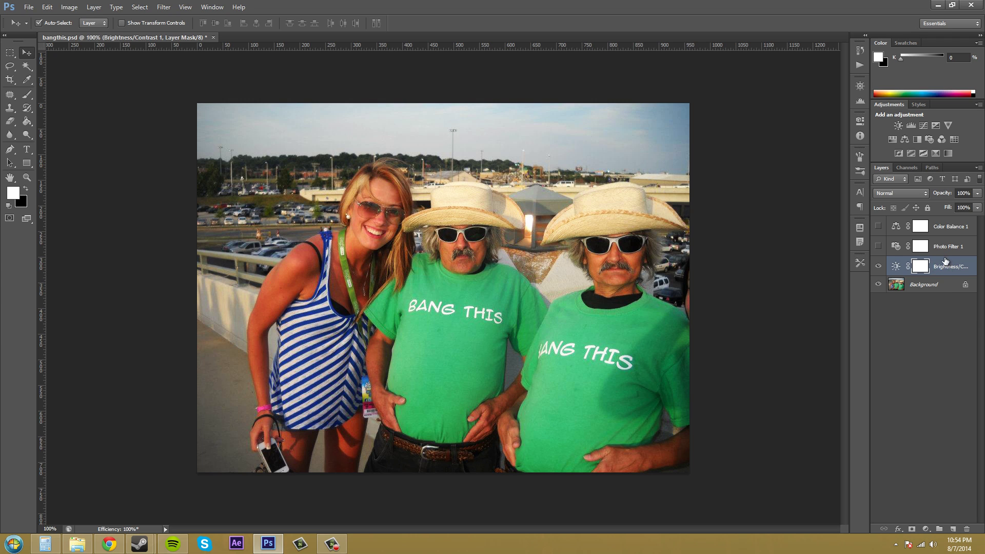
left_click(918, 195)
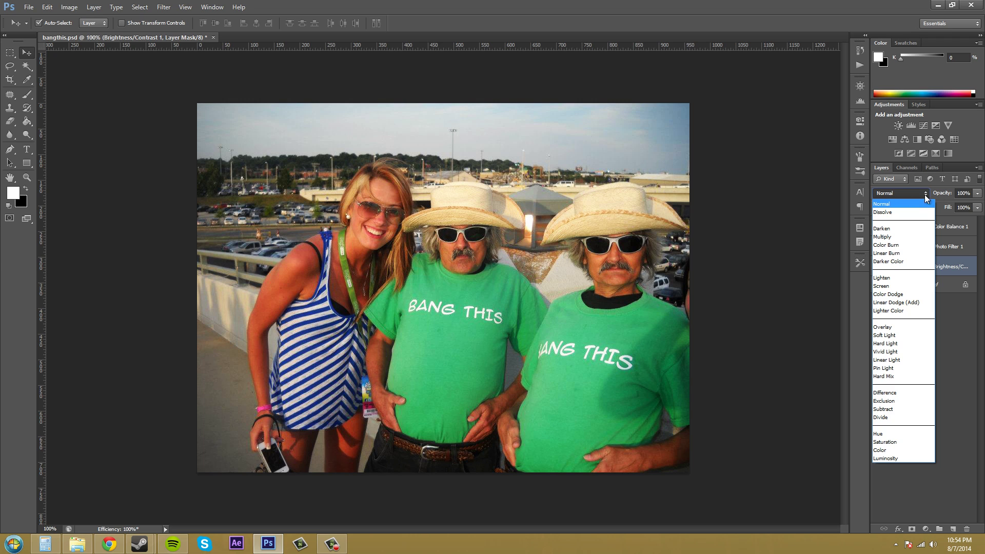
left_click(903, 190)
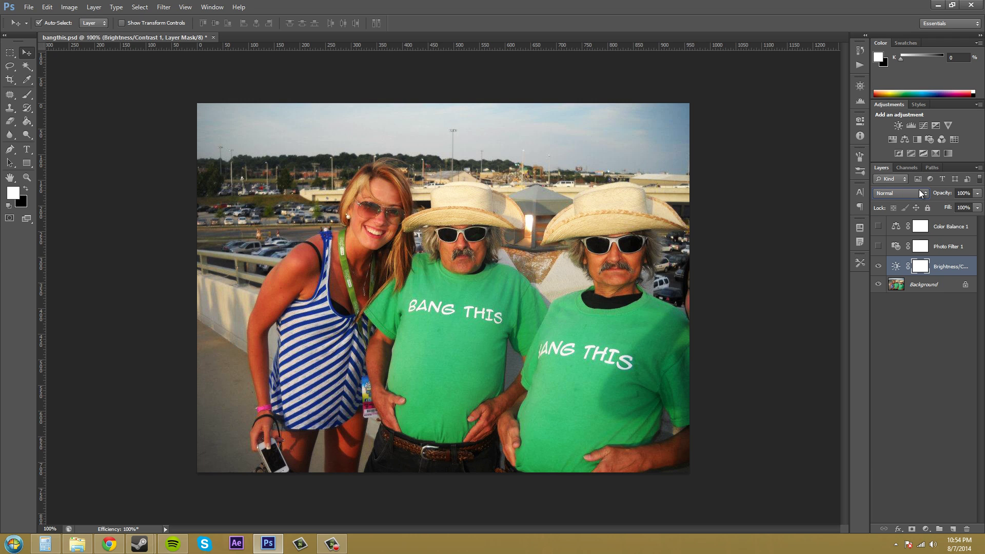
left_click(901, 192)
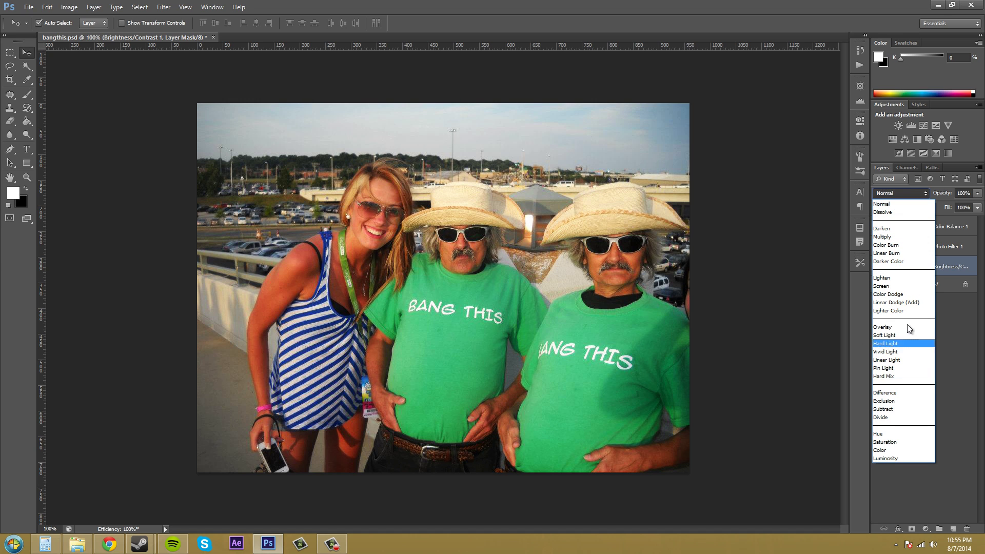
left_click(960, 339)
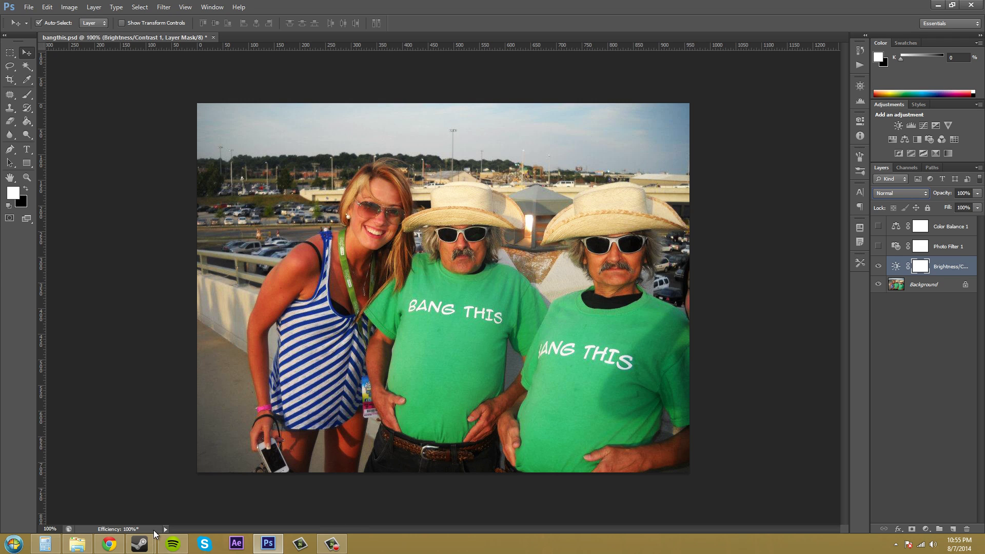
mouse_move(115, 549)
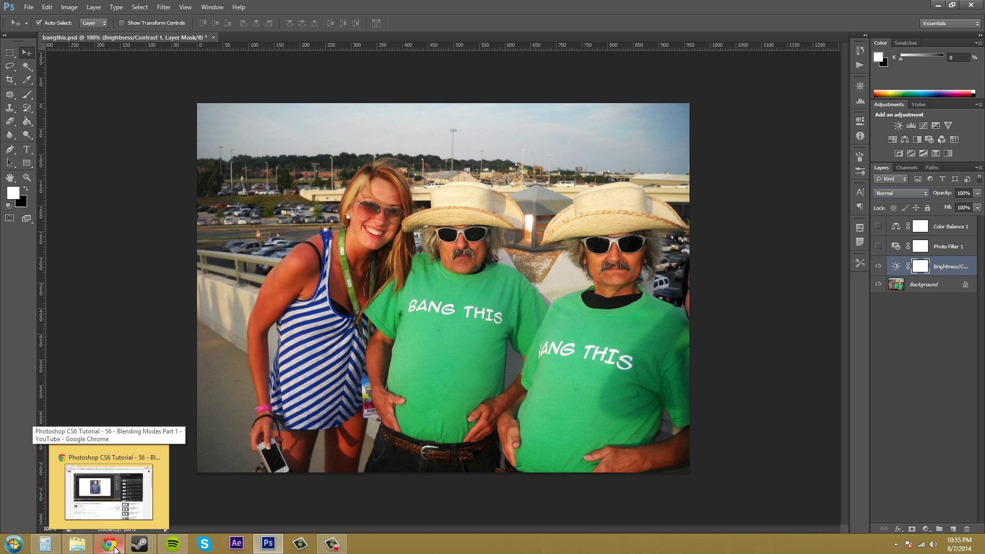
left_click(116, 549)
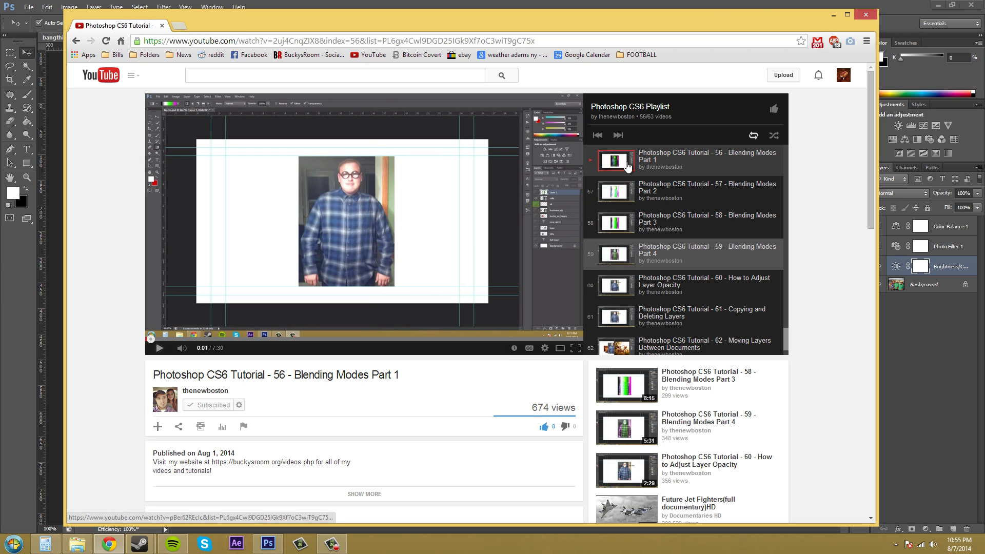
left_click(833, 15)
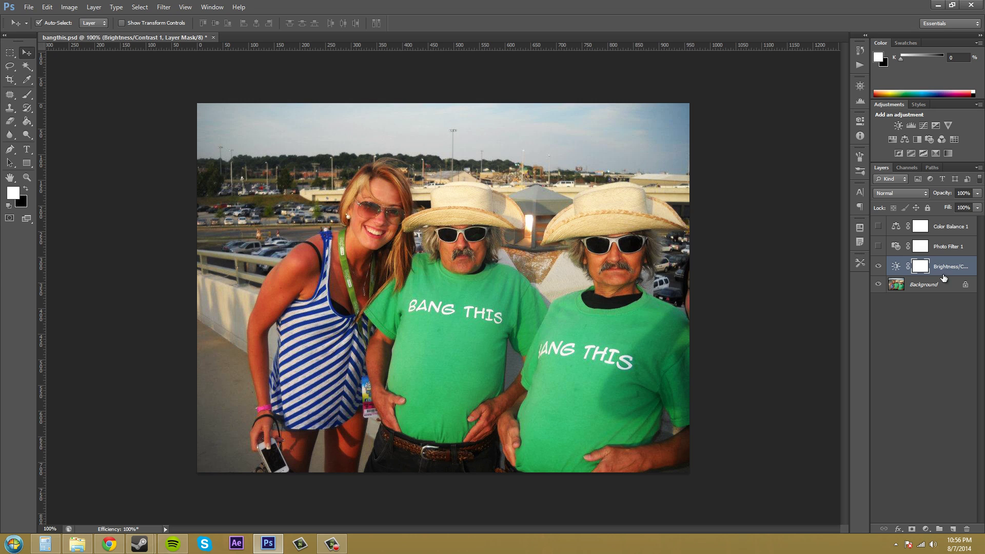
- Set the Brightness/Contrast layer to Multiply blending at 55% opacity
left_click(899, 193)
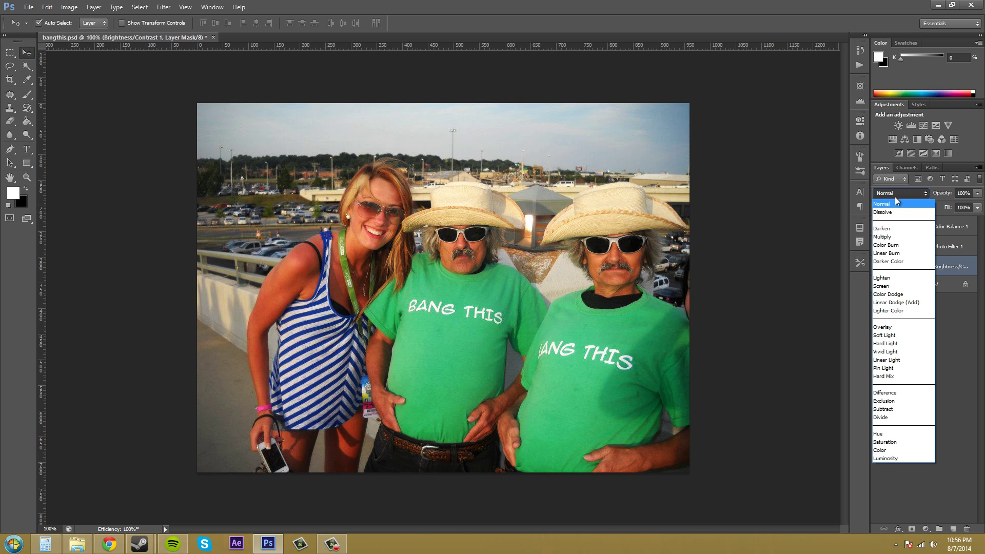
left_click(889, 238)
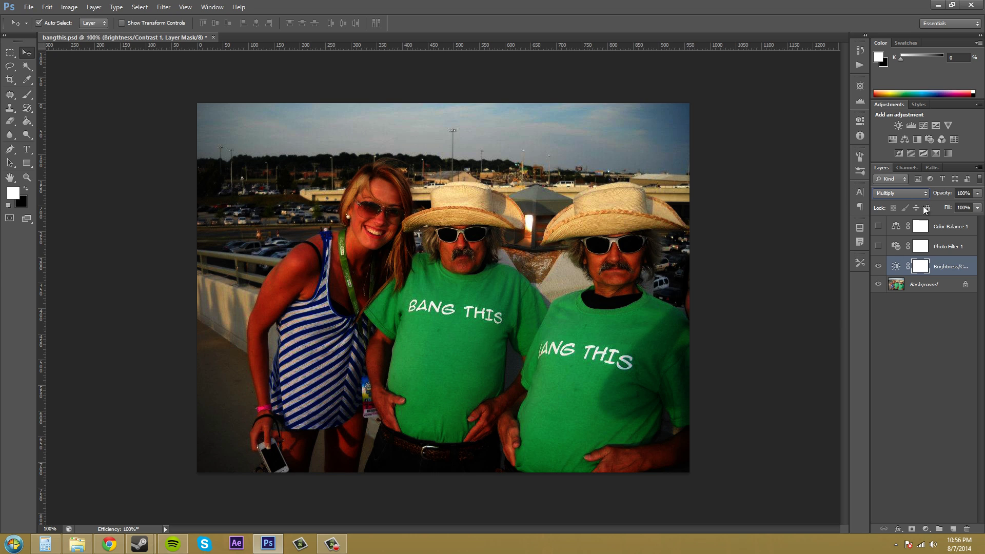
left_click(977, 194)
left_click_drag(977, 205, 964, 207)
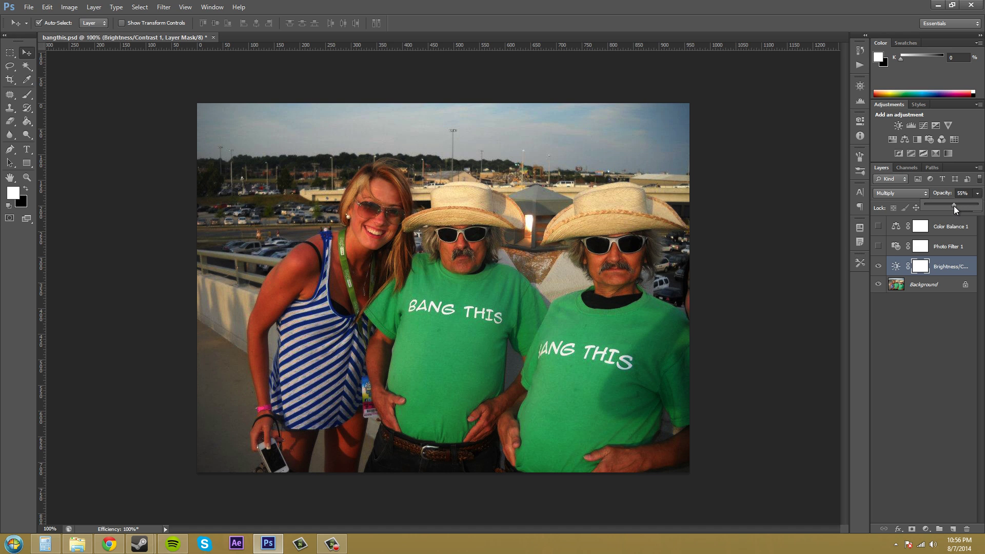
left_click(931, 332)
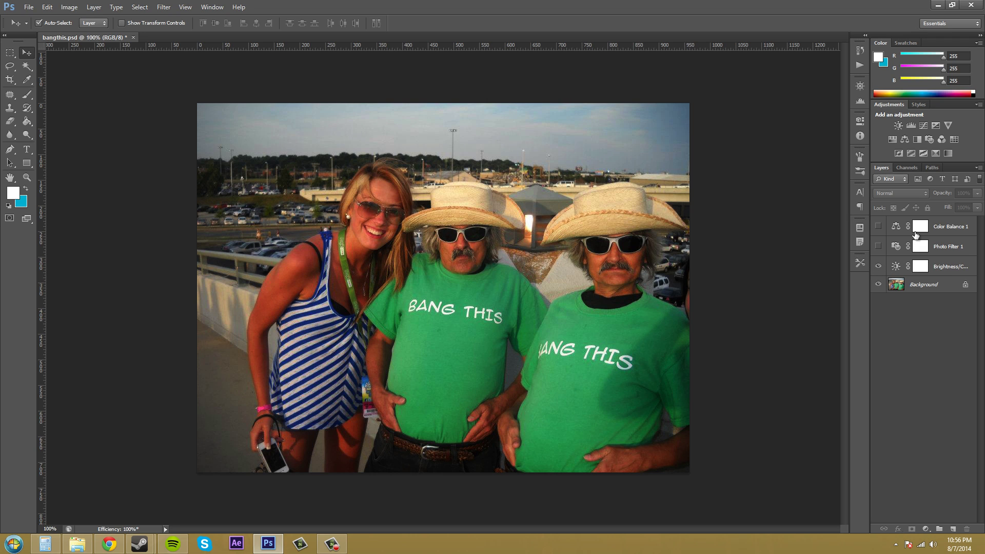
- Toggle the Brightness/Contrast layer's visibility for a before/after comparison
left_click(953, 266)
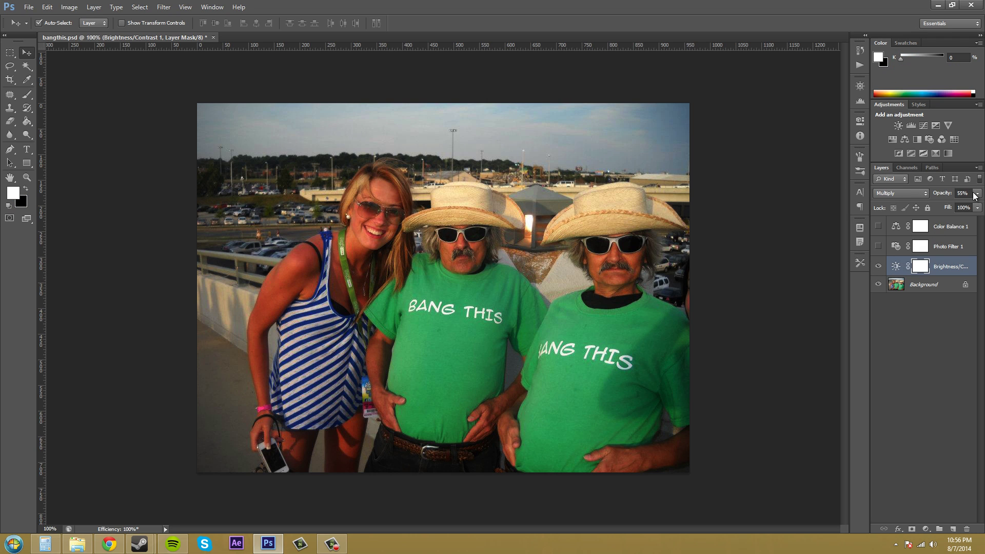
left_click(878, 267)
left_click(879, 267)
left_click(879, 267)
left_click(878, 267)
- Make the Photo Filter 1 layer visible and set its blend mode to Darken
left_click(945, 250)
left_click(878, 246)
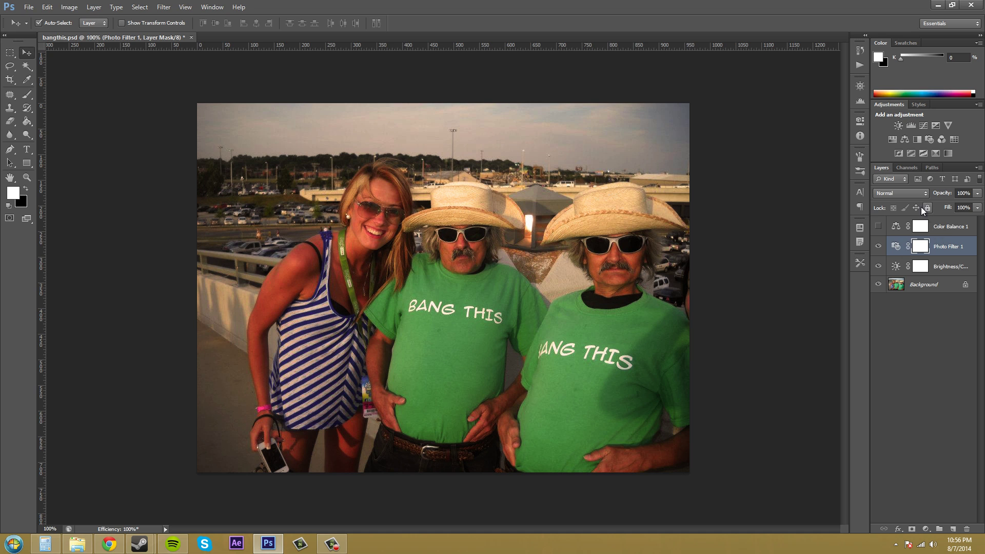
left_click(909, 195)
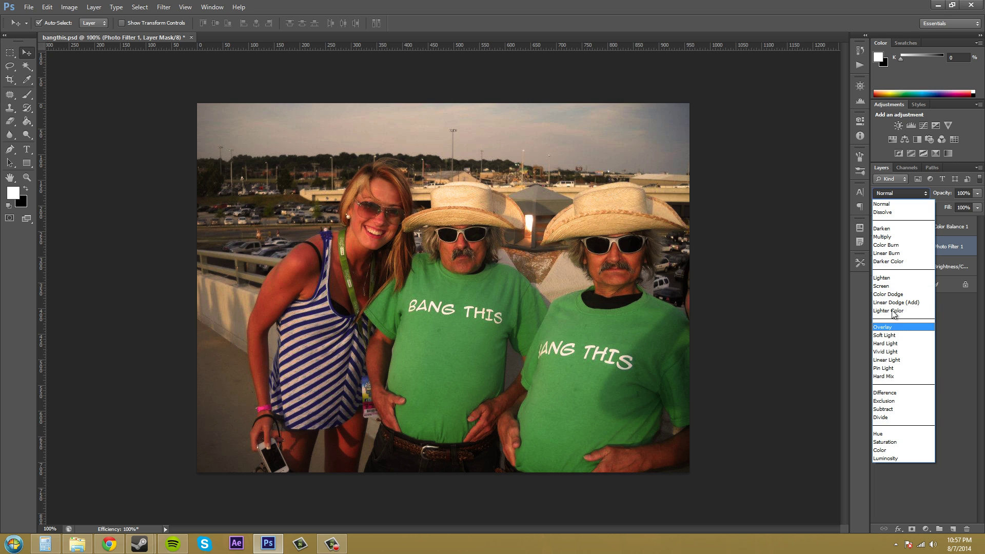
left_click(882, 229)
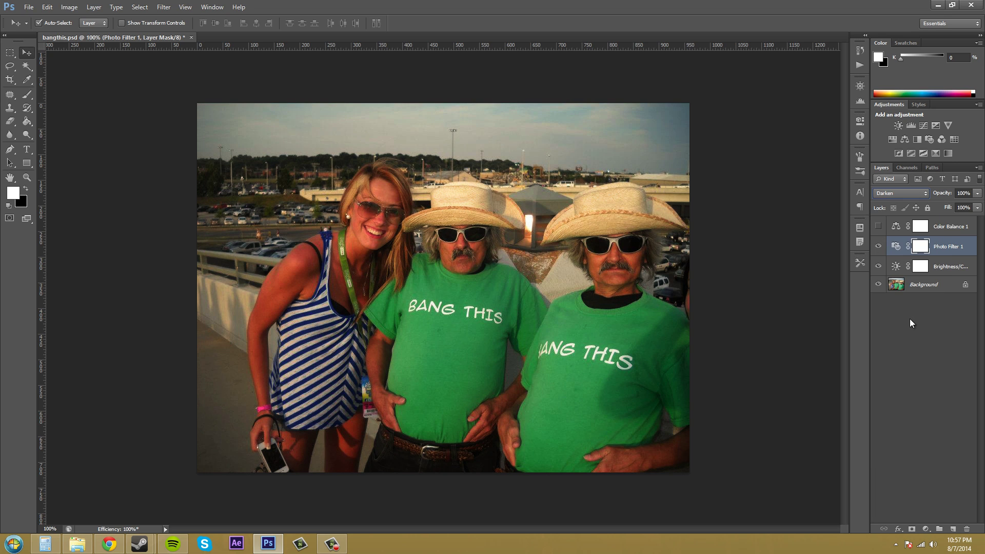
- Compare Photo Filter 1 on and off, then review its Warming Filter (85), 48% density settings
left_click(878, 247)
left_click(878, 248)
left_click(878, 248)
left_click(878, 249)
double_click(894, 248)
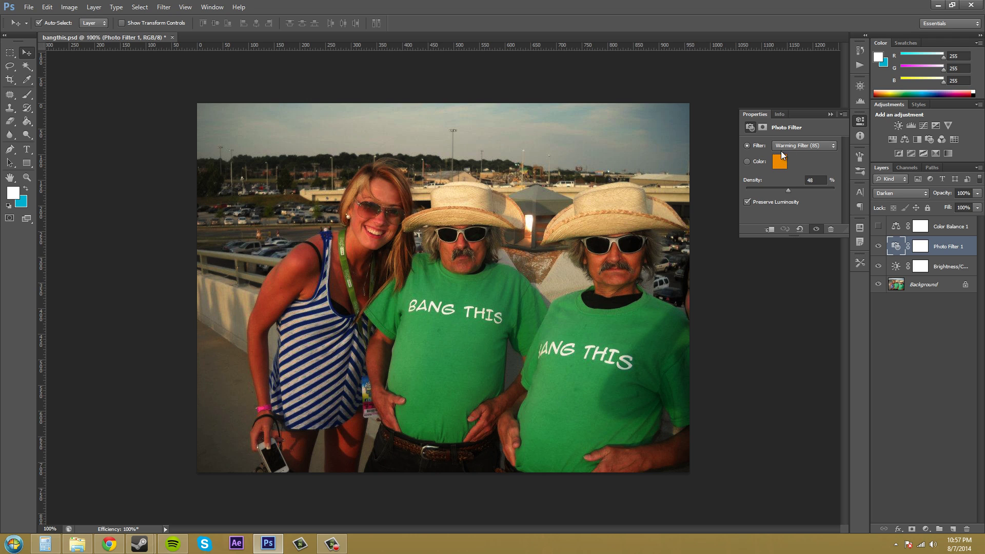
left_click(831, 114)
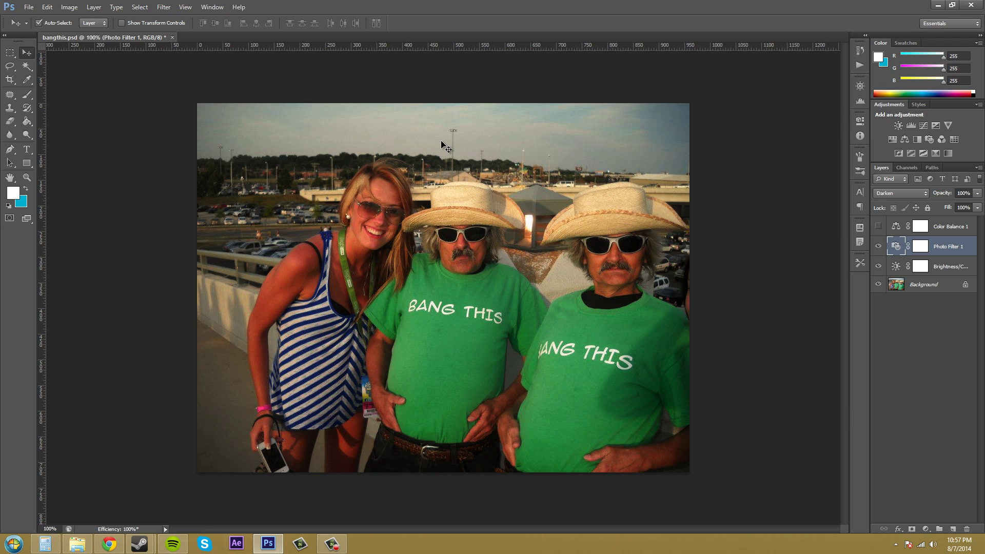
- Blend the Photo Filter layer in Overlay, test a lower opacity, then restore 100%
left_click(910, 194)
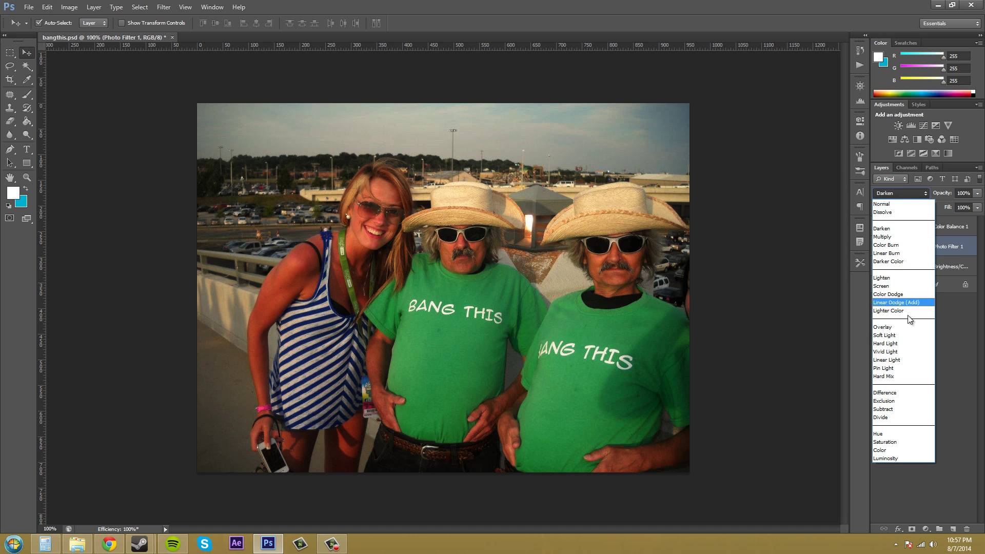
left_click(882, 327)
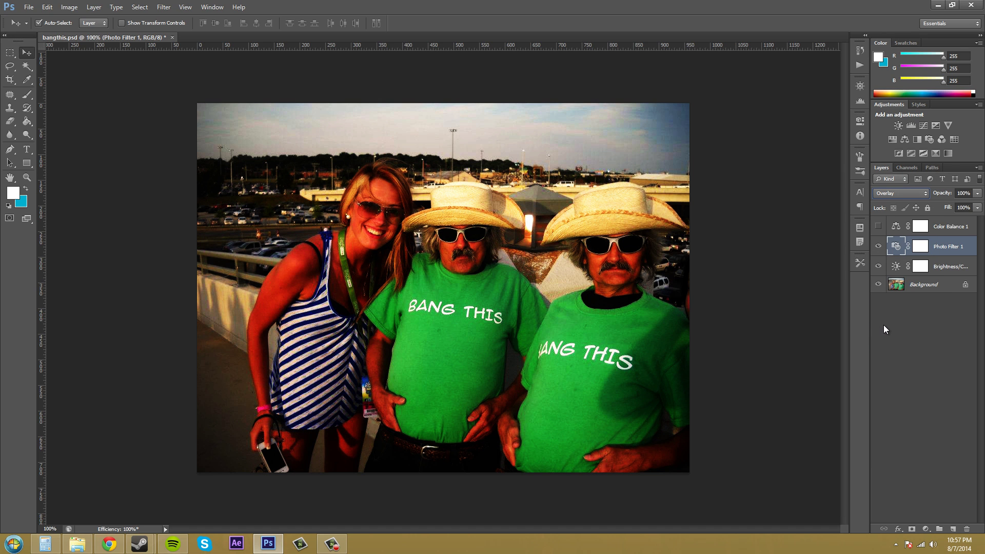
left_click(976, 197)
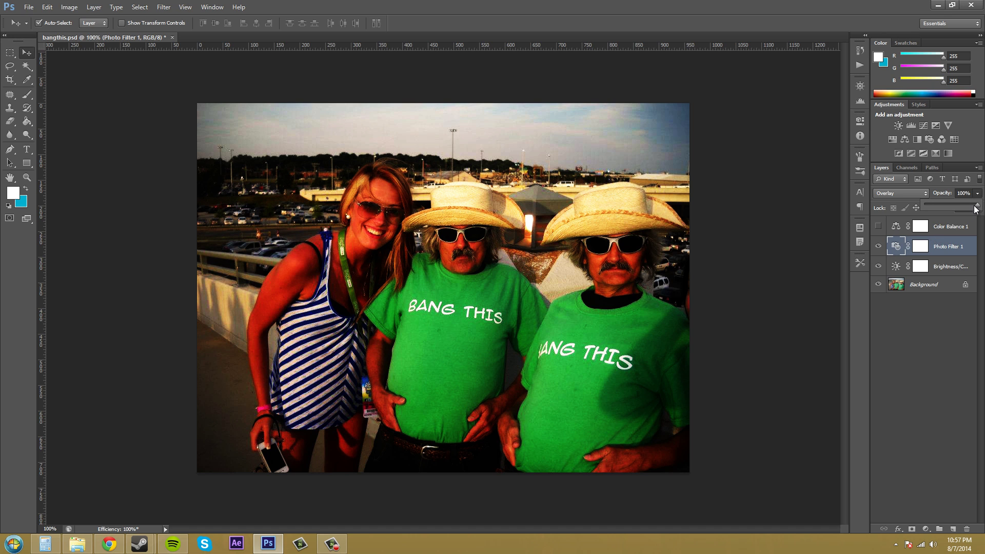
left_click_drag(977, 205, 951, 210)
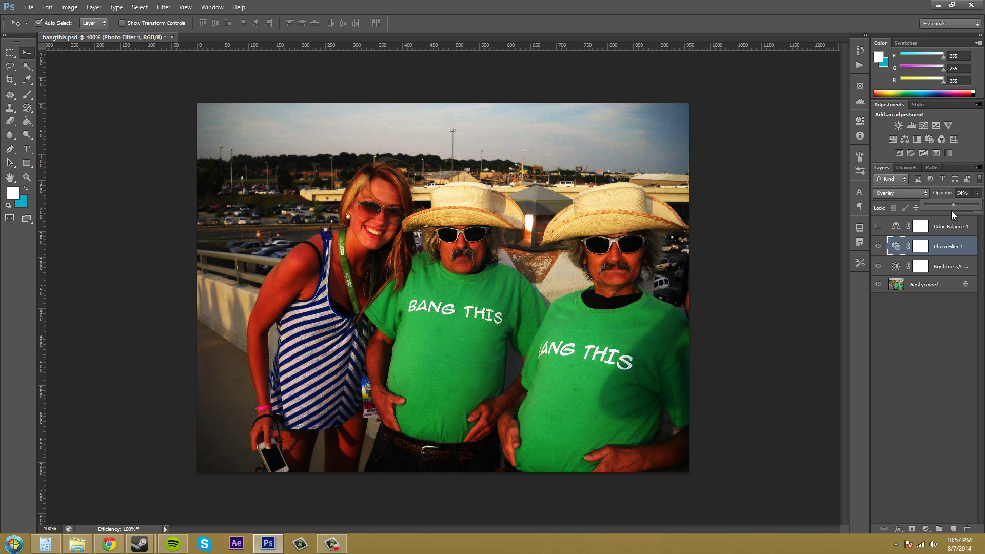
left_click(972, 196)
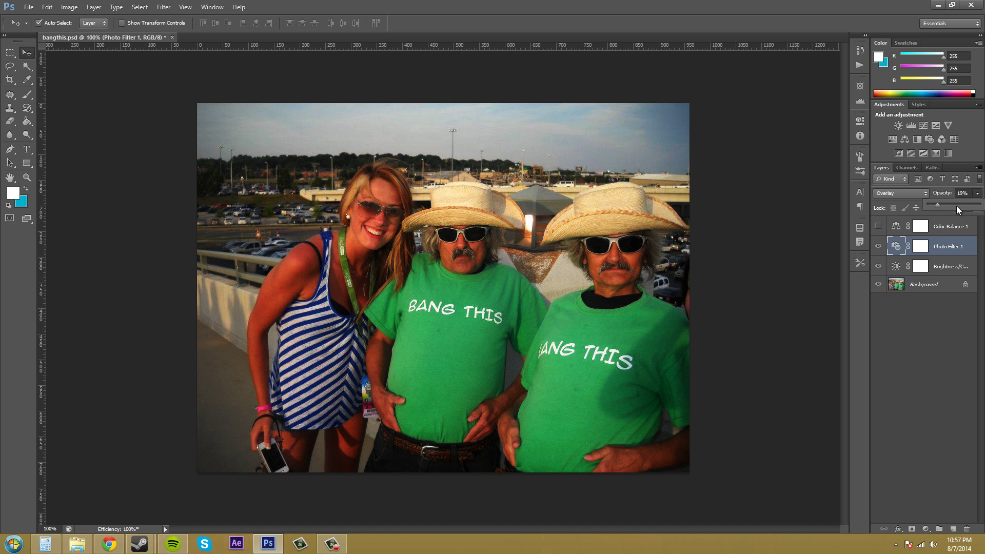
left_click_drag(935, 205, 979, 205)
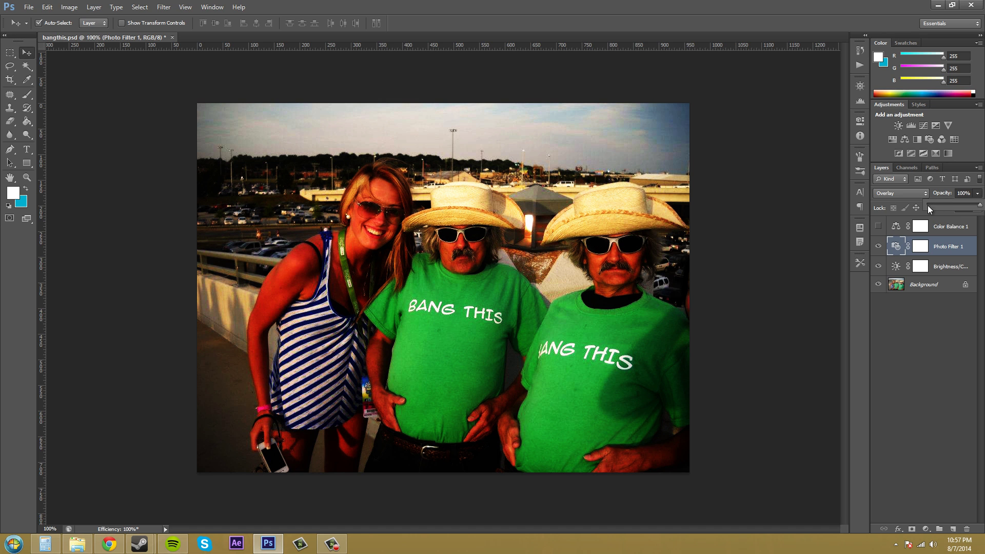
left_click(907, 195)
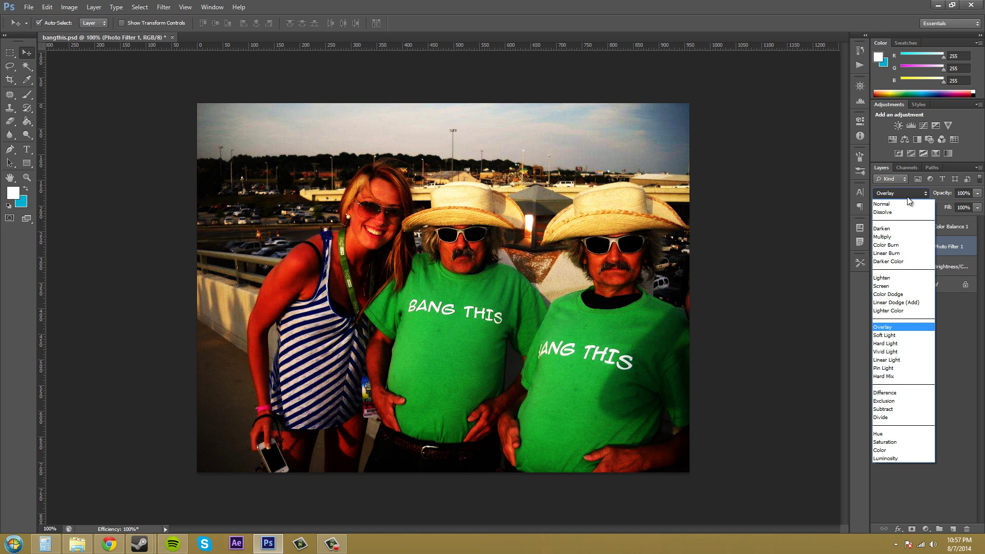
- Try Exclusion on the Photo Filter layer, then revert it to Normal and deselect it
left_click(893, 400)
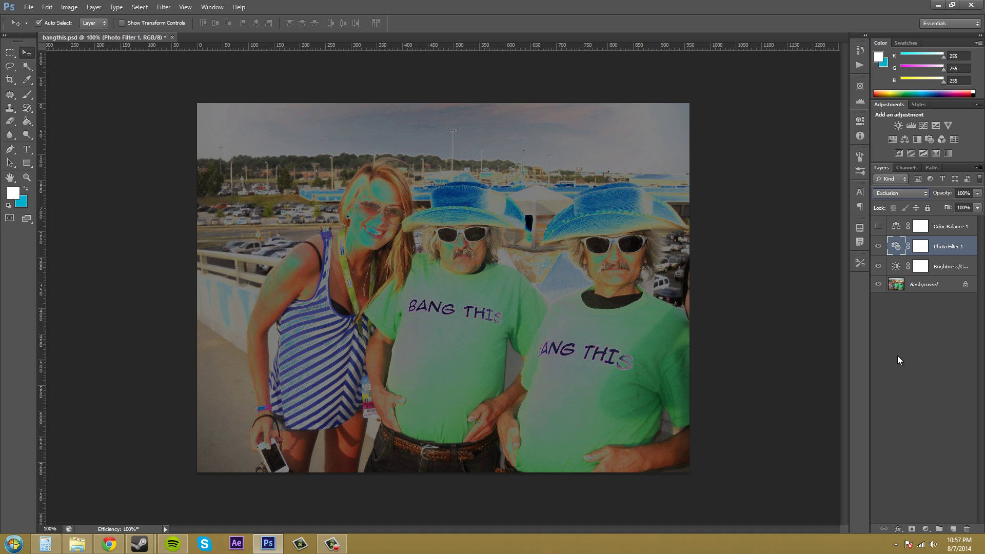
left_click(903, 197)
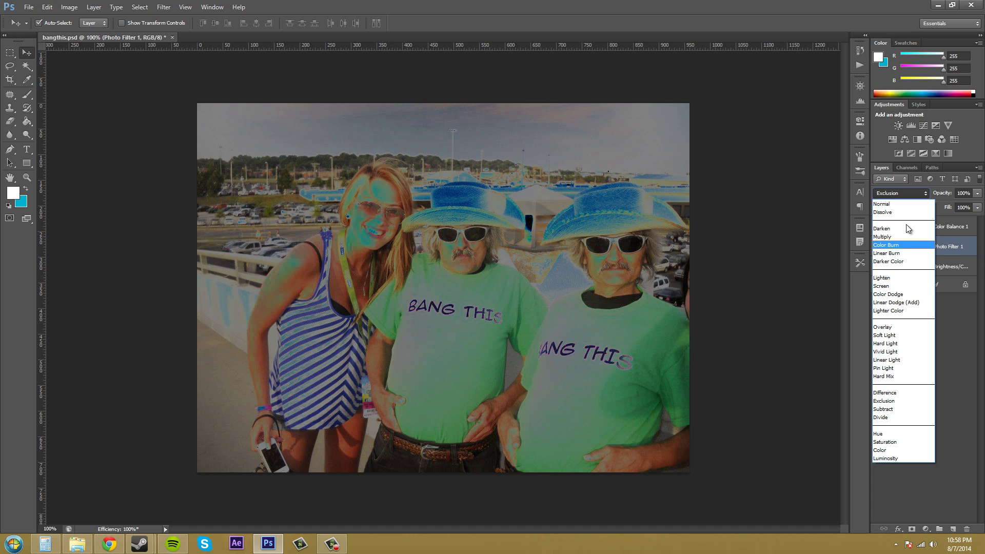
left_click(882, 204)
left_click(942, 364)
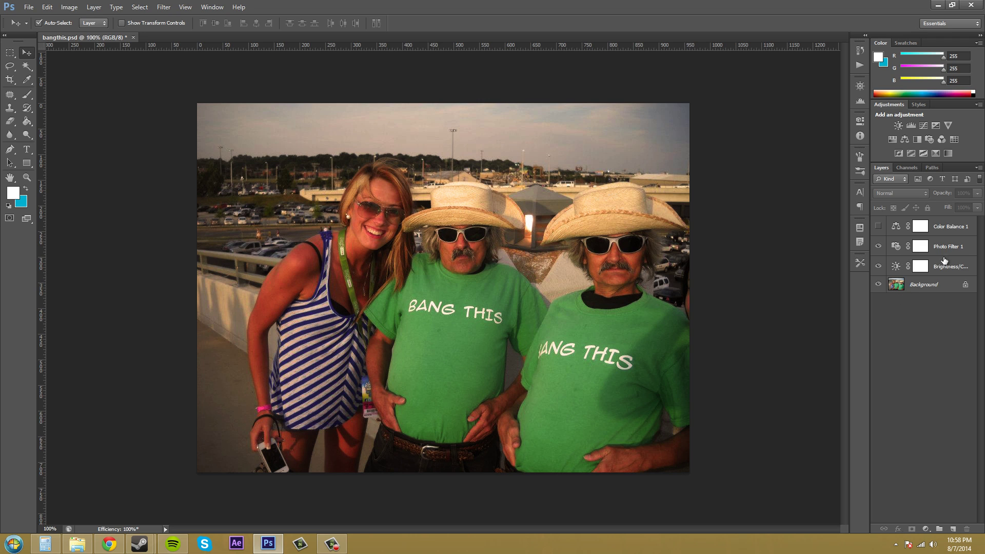
left_click(920, 267)
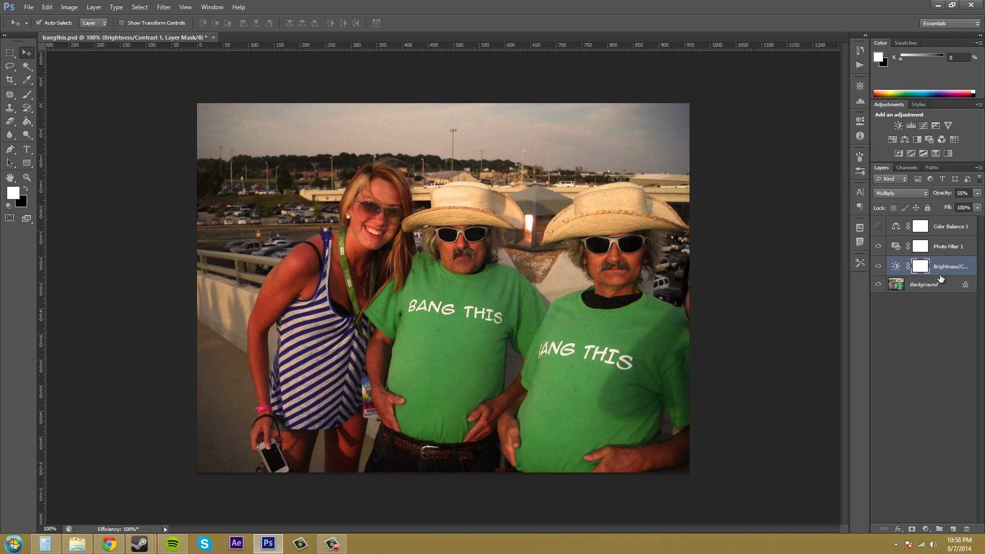
double_click(898, 271)
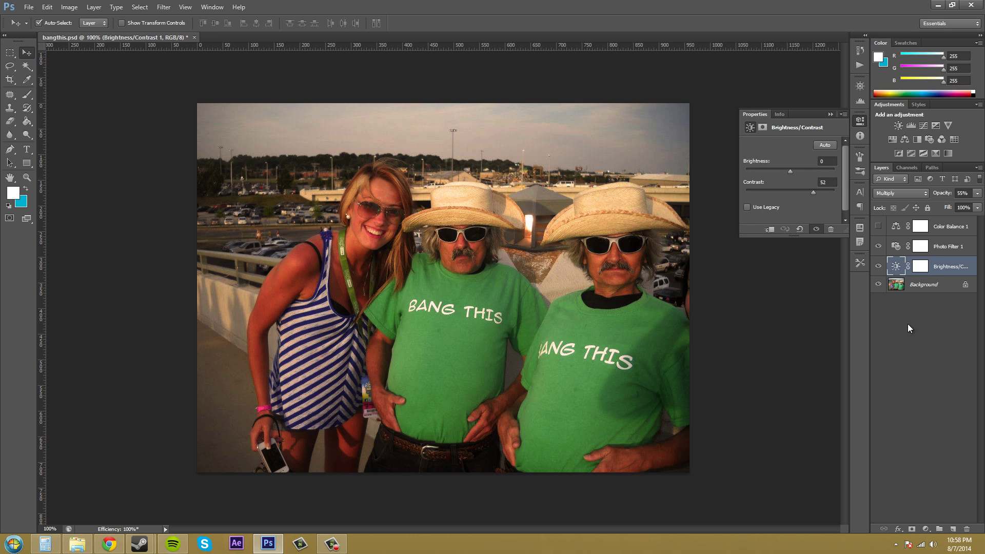
left_click(934, 346)
left_click(830, 114)
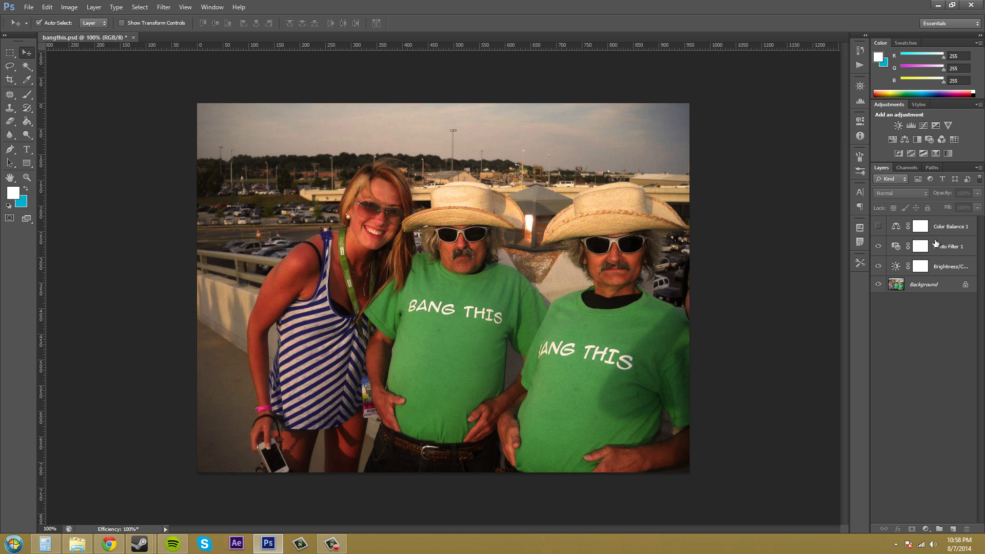
left_click(941, 266)
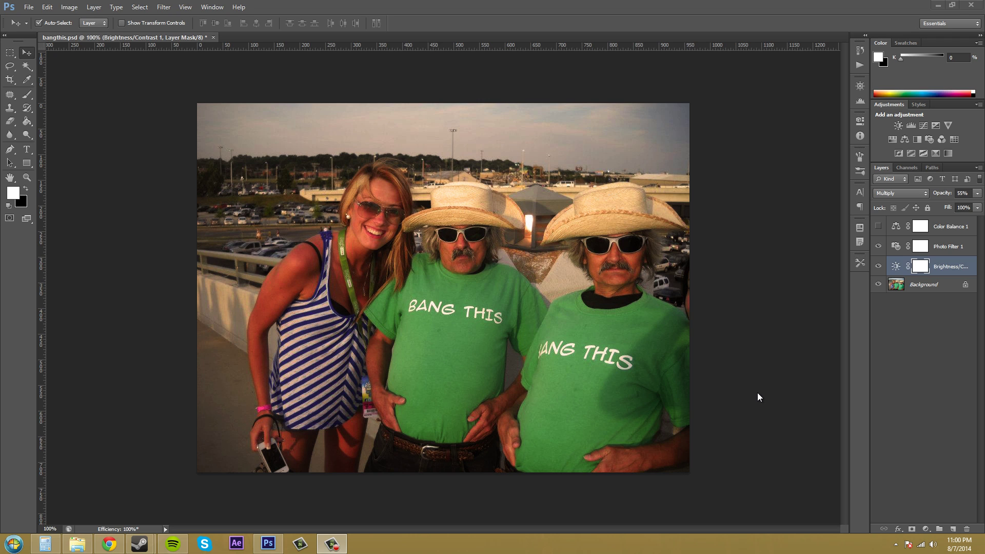
left_click(921, 248)
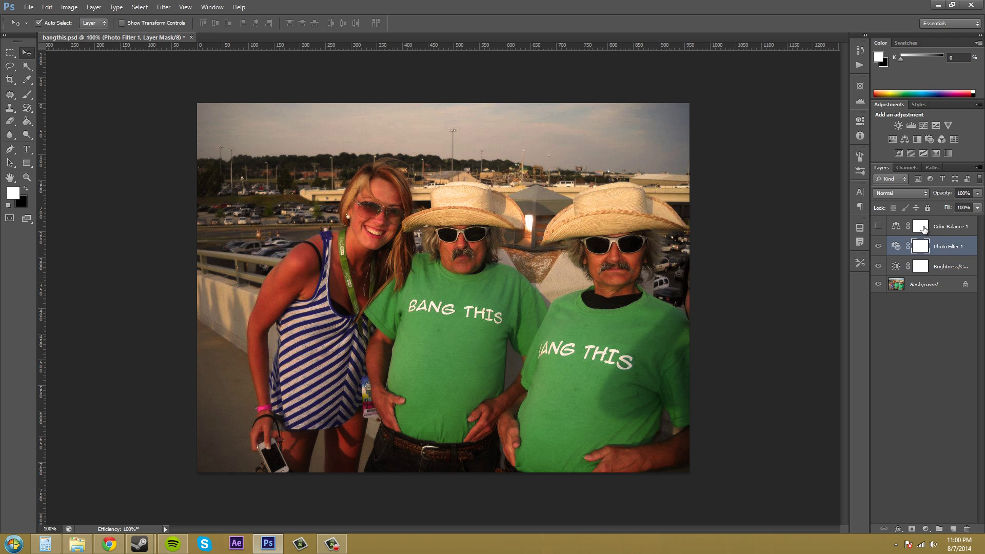
left_click(921, 266)
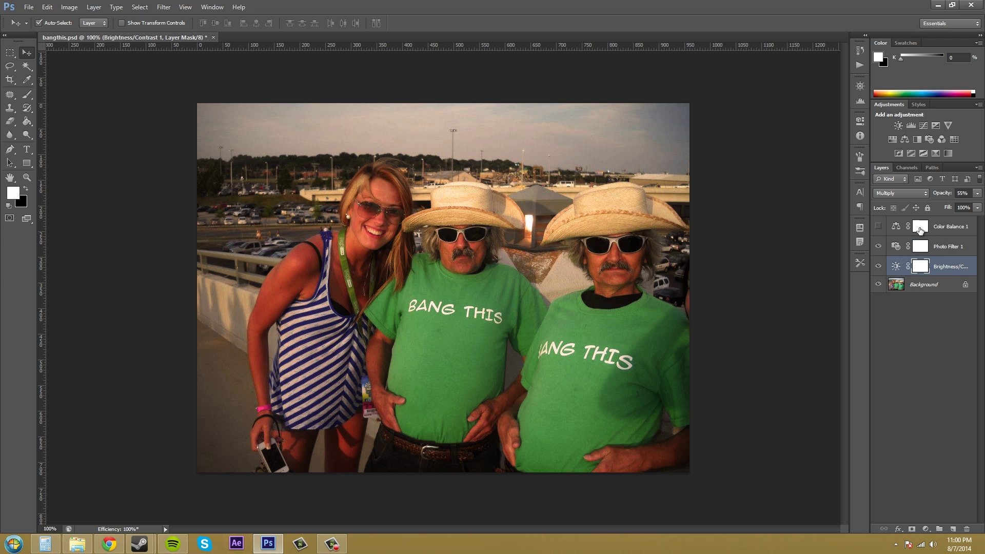